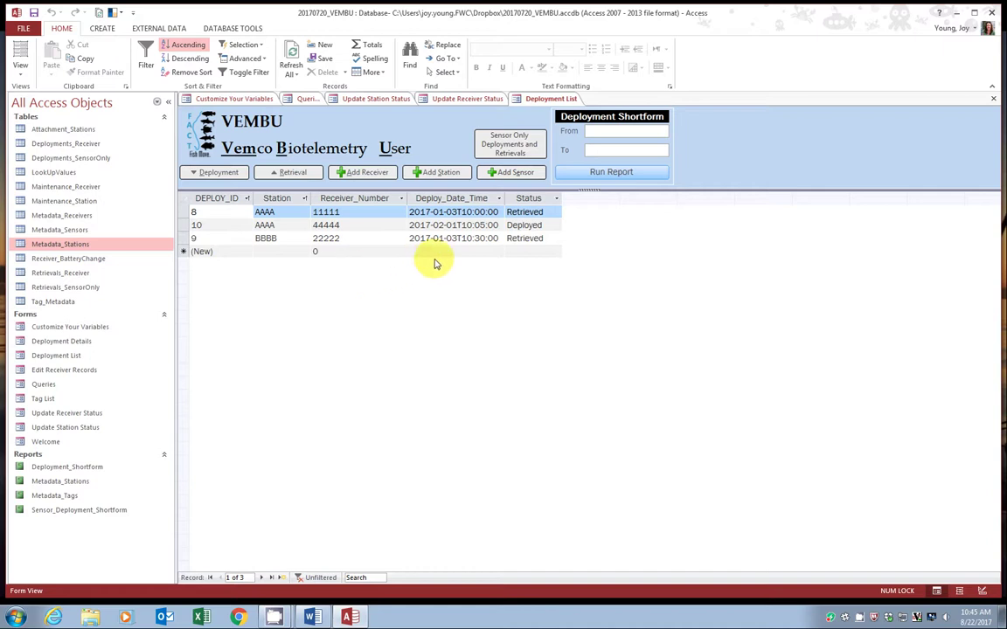
Step: Set the updated status of receiver 22222 to Broken in the Update Receiver Status form
click(466, 100)
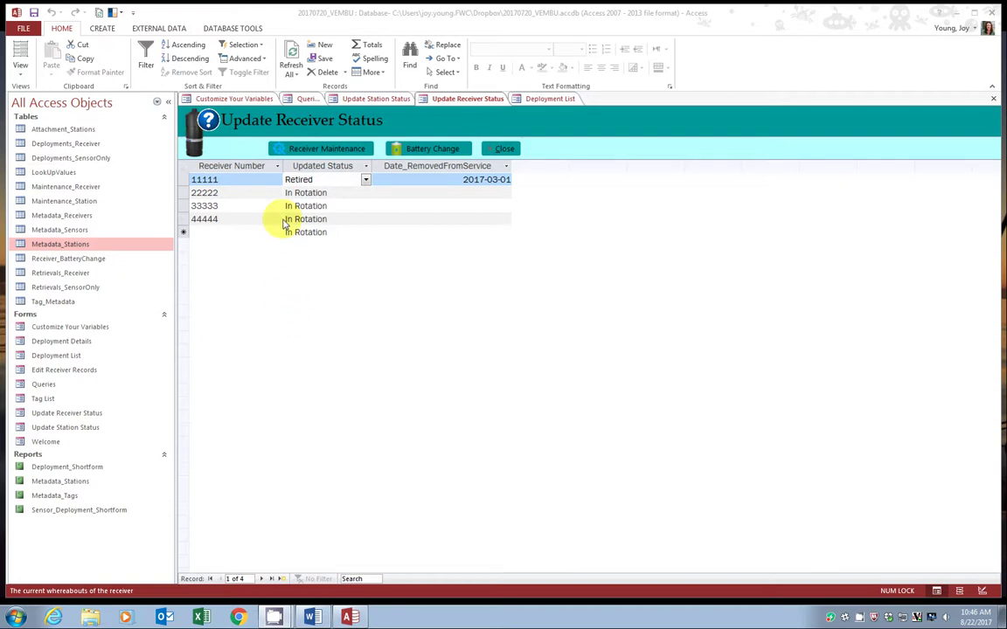
click(358, 195)
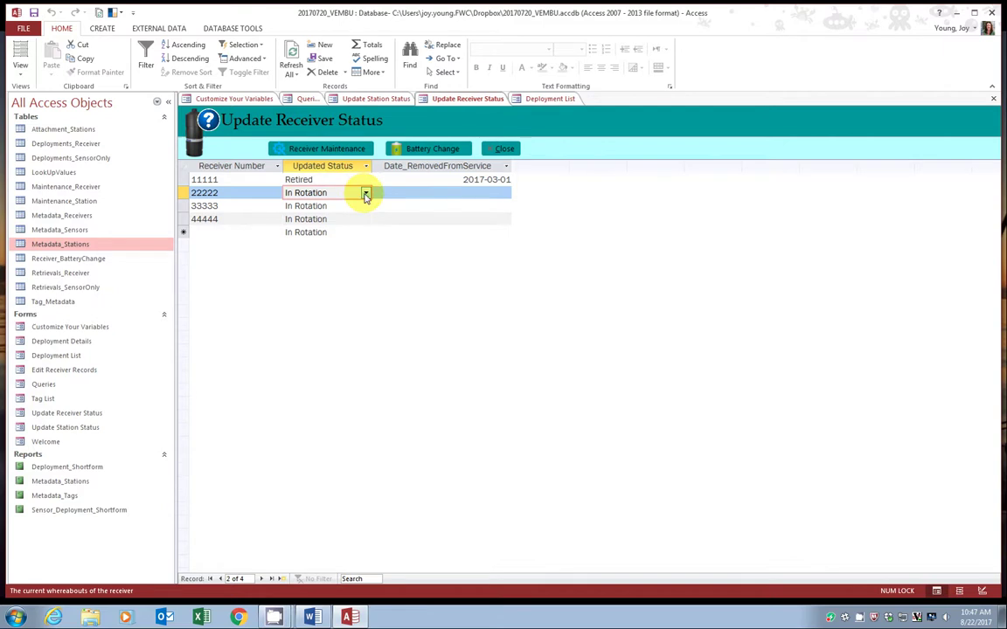
click(365, 194)
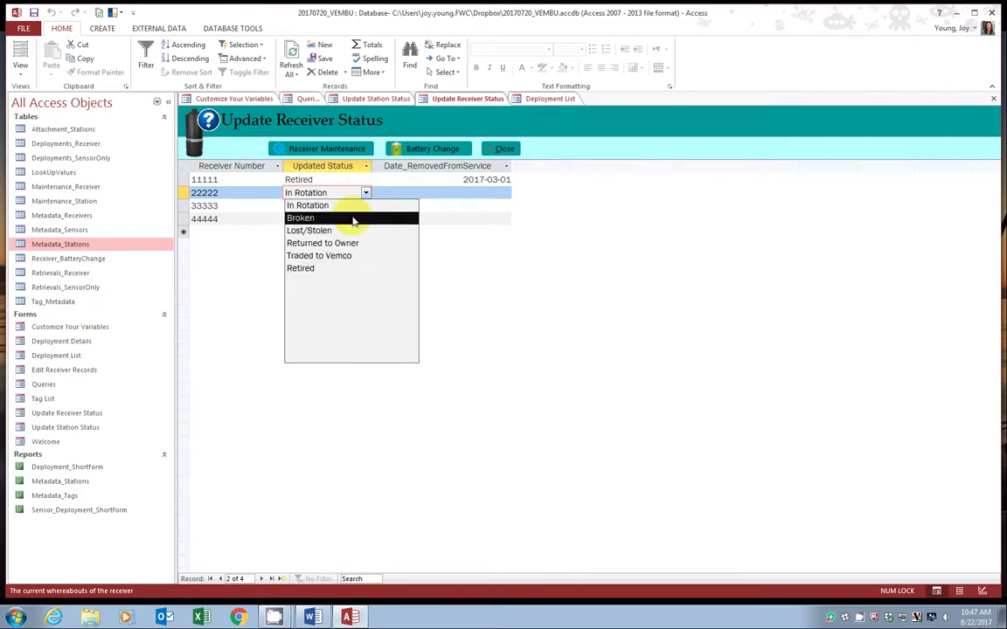
click(353, 218)
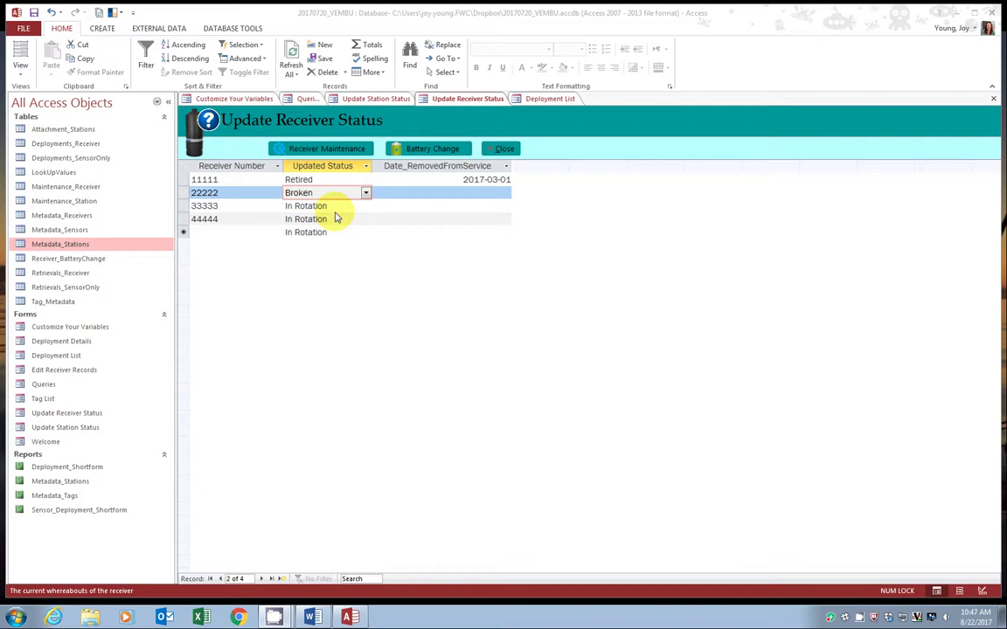
Step: Start a new receiver maintenance record for receiver 22222 with the broken date 2017-03-01
click(331, 149)
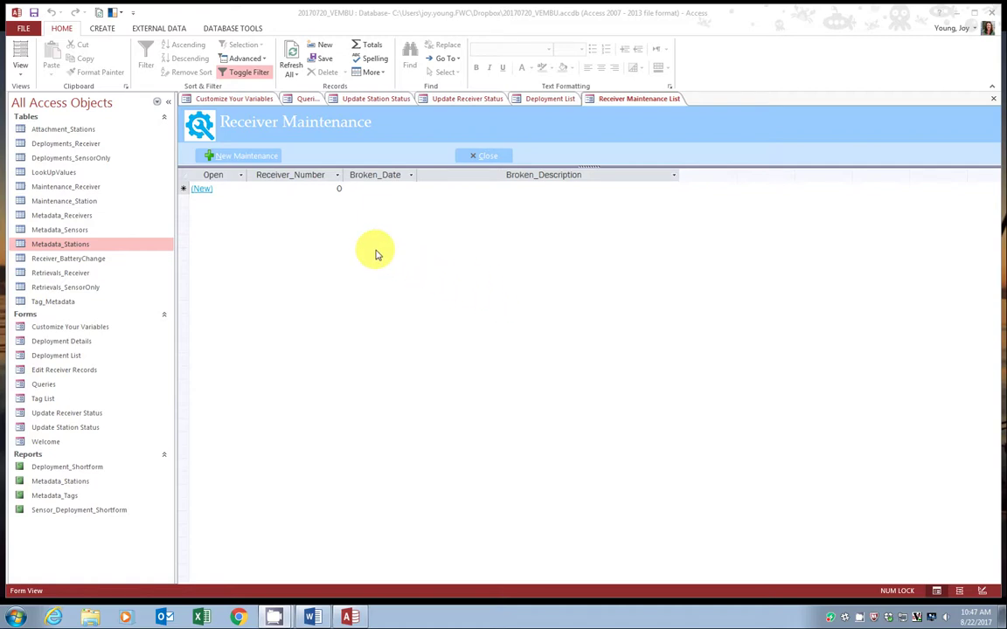
click(242, 158)
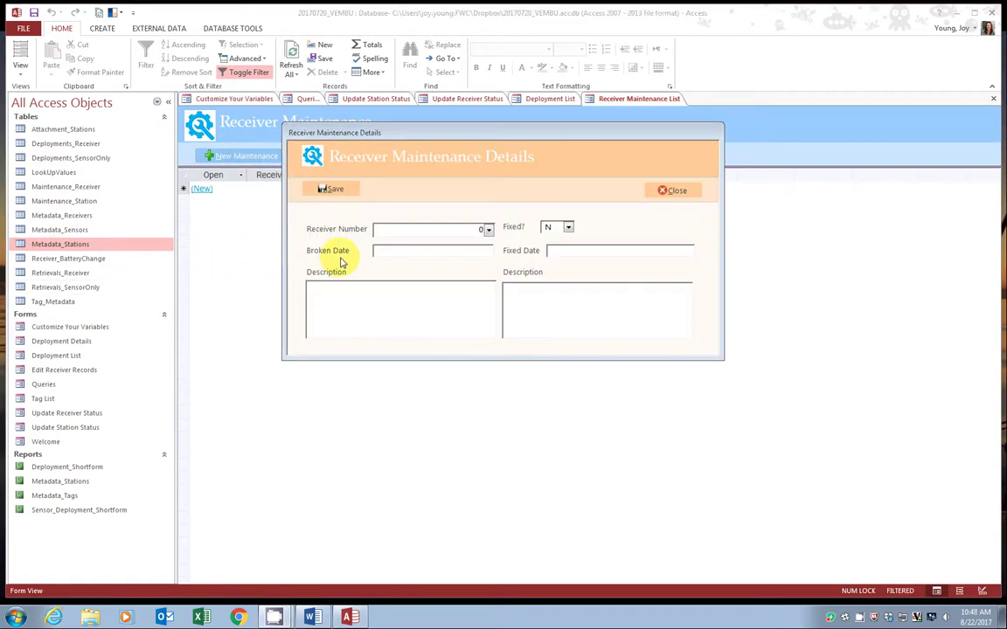
click(487, 229)
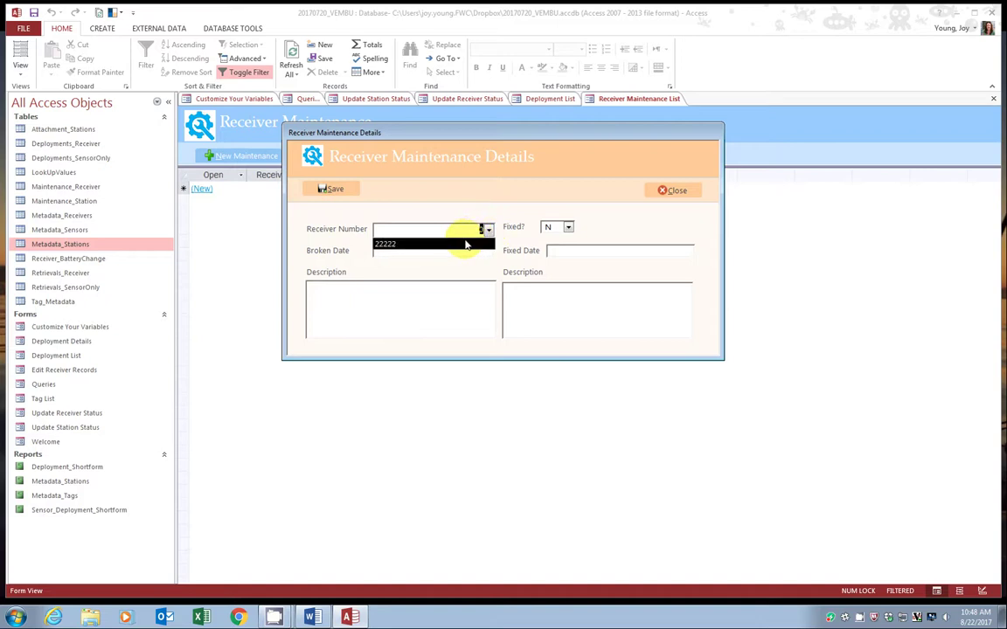
click(466, 245)
click(390, 250)
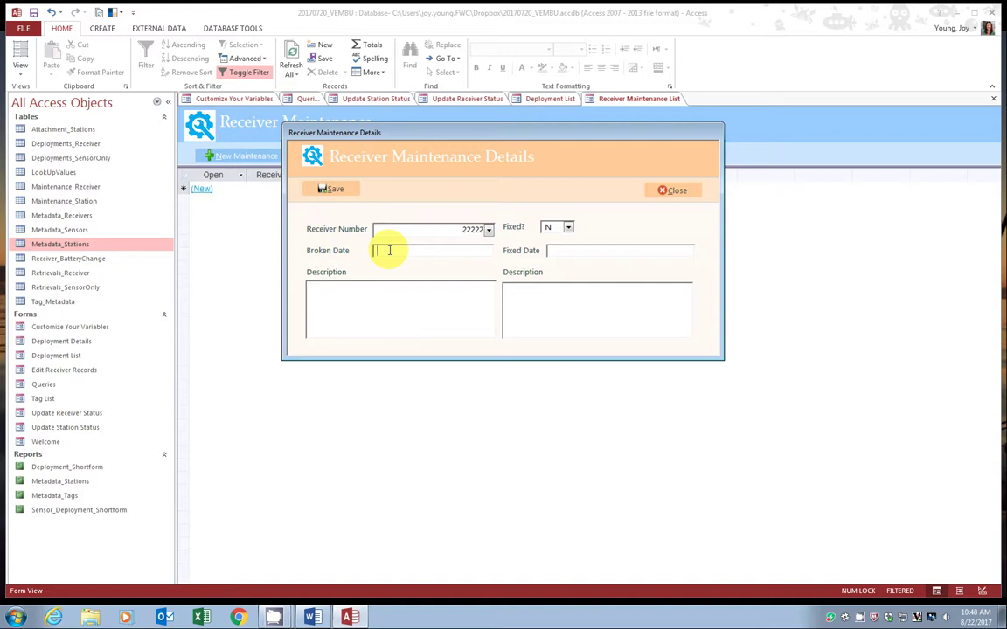
text(2017-03-01)
Step: Describe the fault as "No detection at past two stations. Suspect hydrophone issue.", save the record and refresh the maintenance list
click(360, 290)
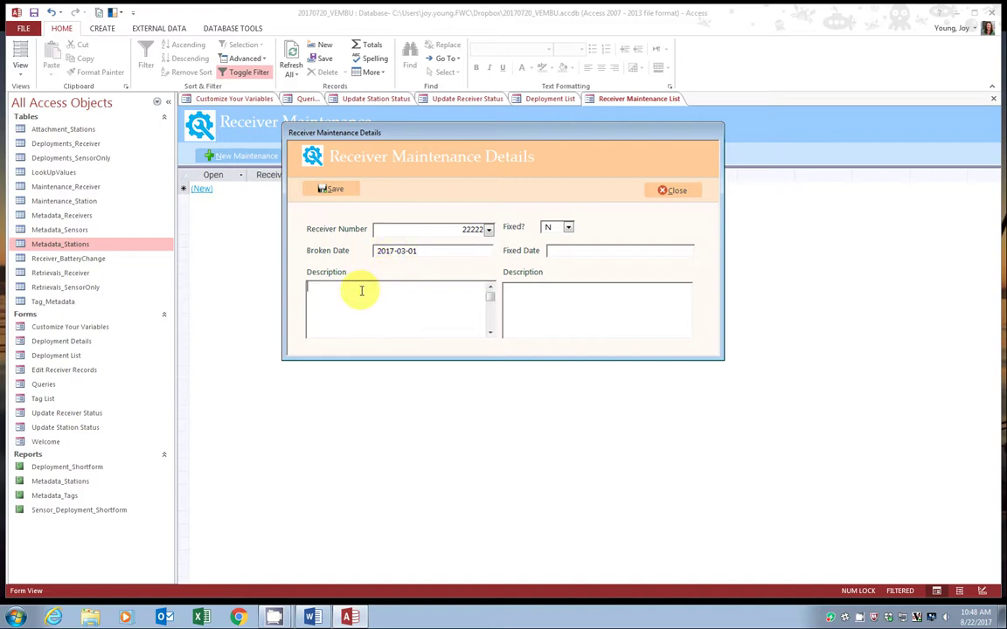
text(No detection at past two stations.)
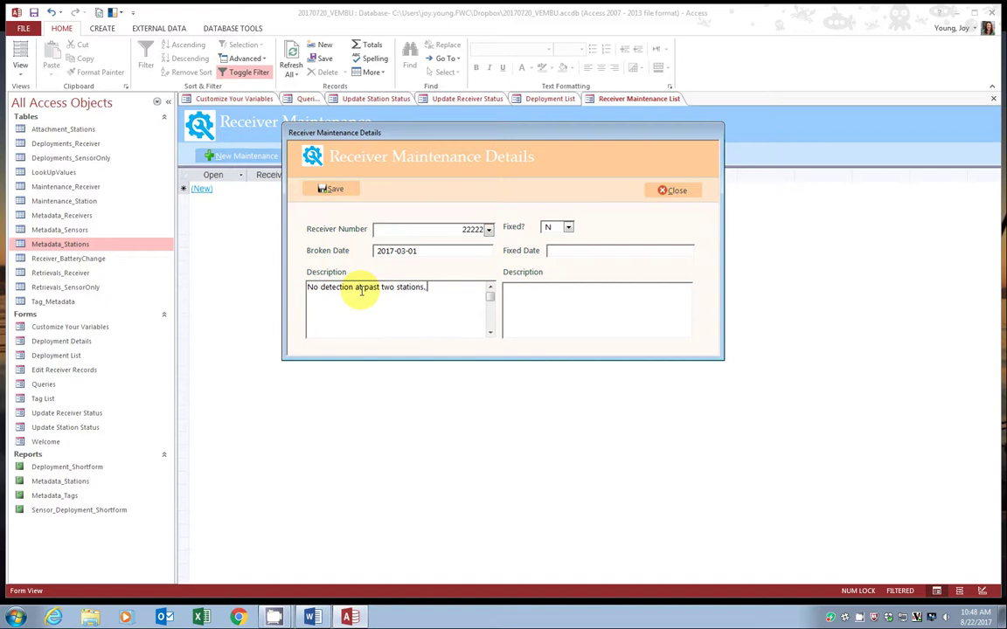
text( Suspect hydrophone issue.)
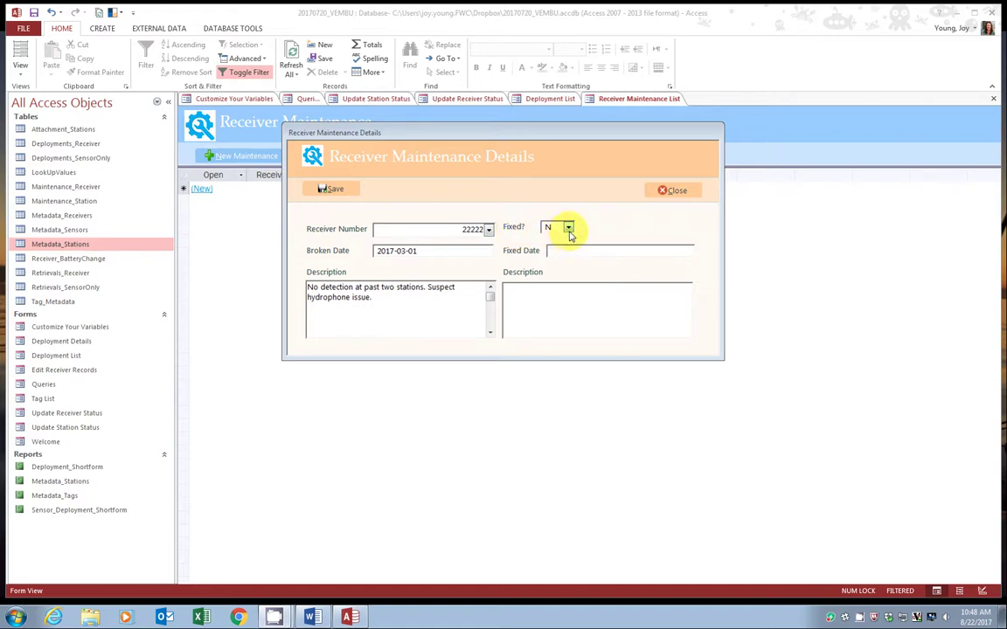
click(331, 189)
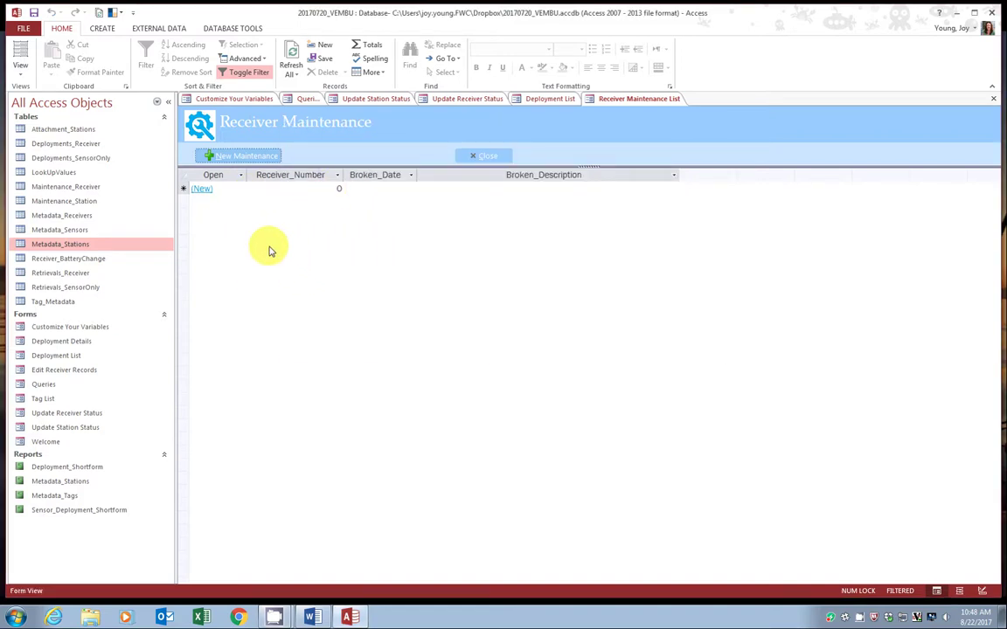
click(99, 12)
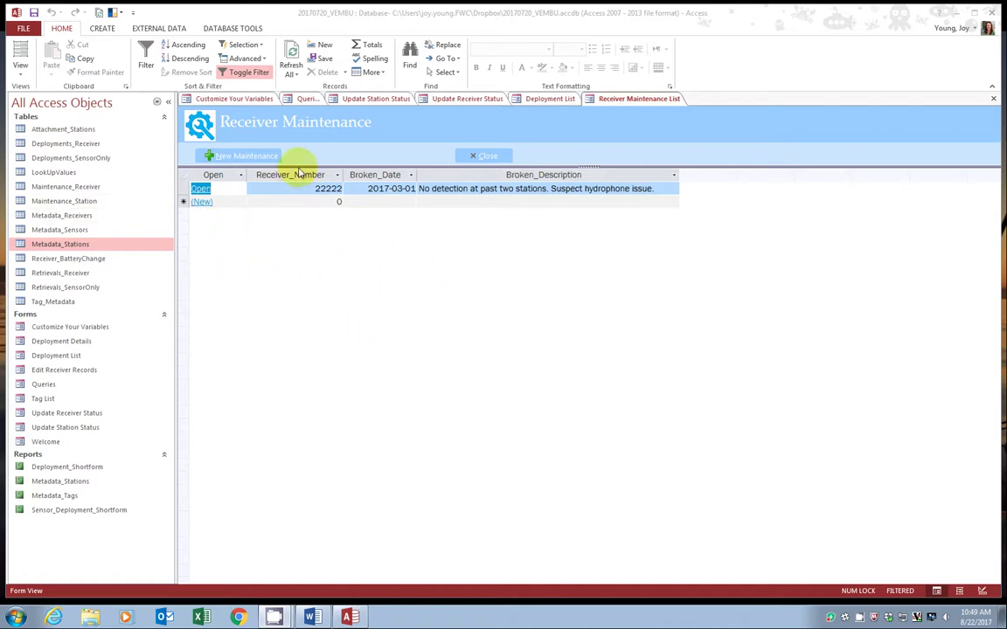
Step: Run the Maintenance Needed Receivers query to check for outstanding receiver repairs and close its results
click(308, 100)
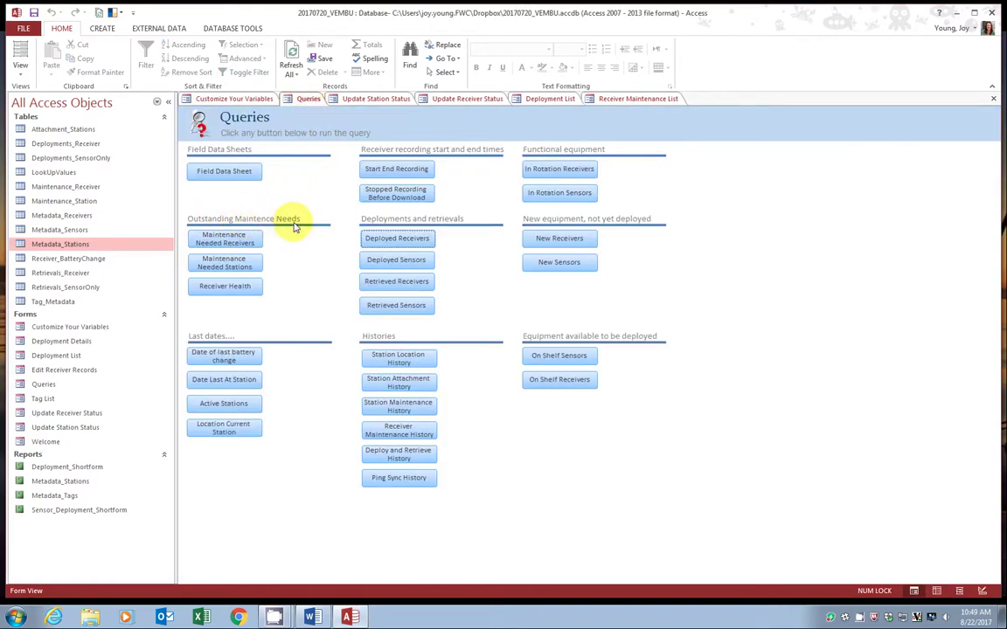
click(234, 245)
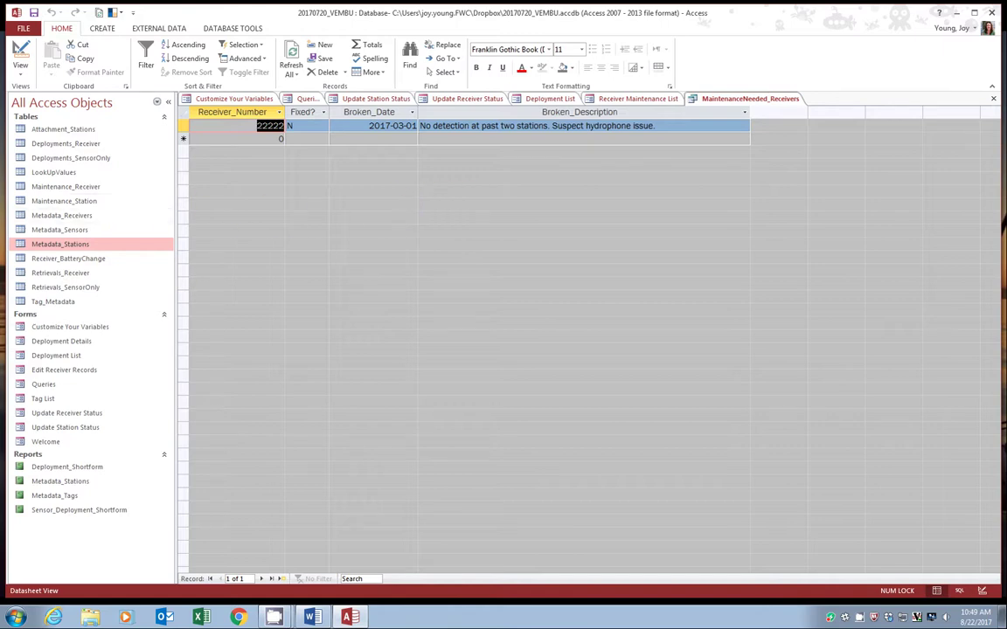
right_click(733, 99)
click(739, 118)
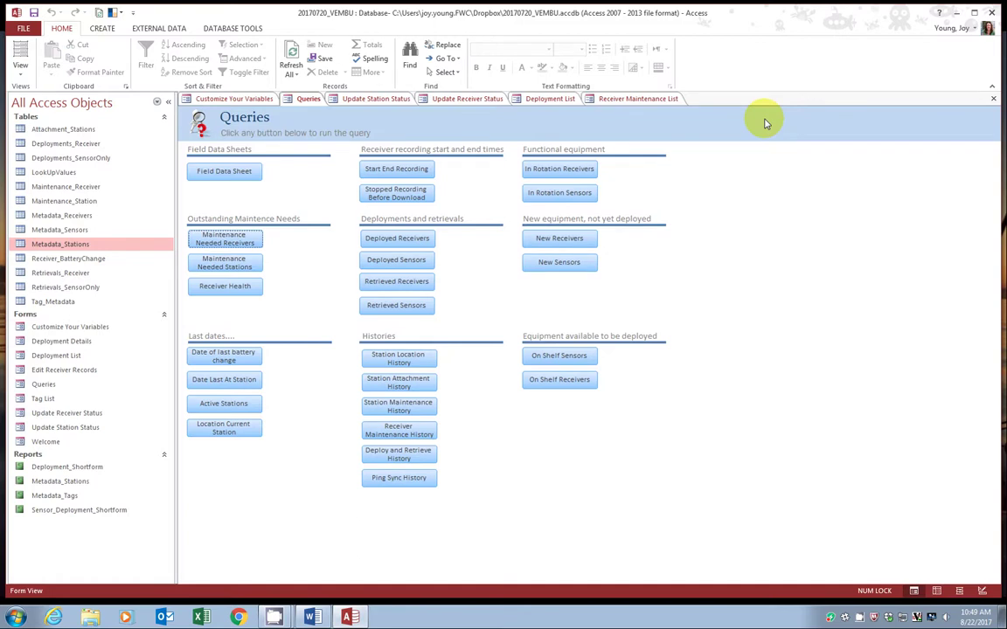
Step: Reopen receiver 22222's maintenance record and set Fixed? to Y with the fixed date 2017-04-01
click(467, 99)
click(635, 98)
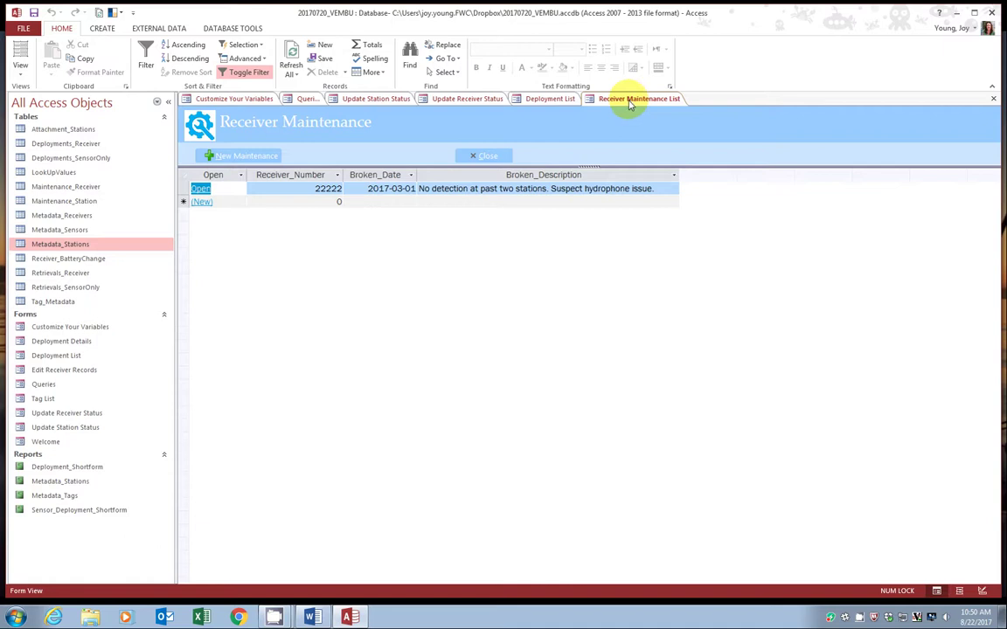
click(199, 187)
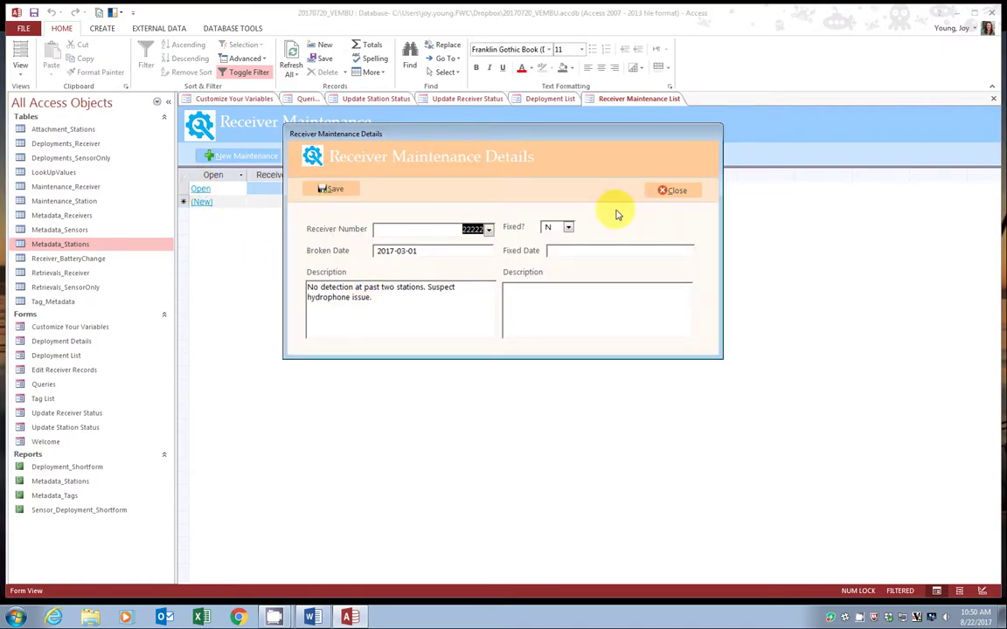
click(569, 227)
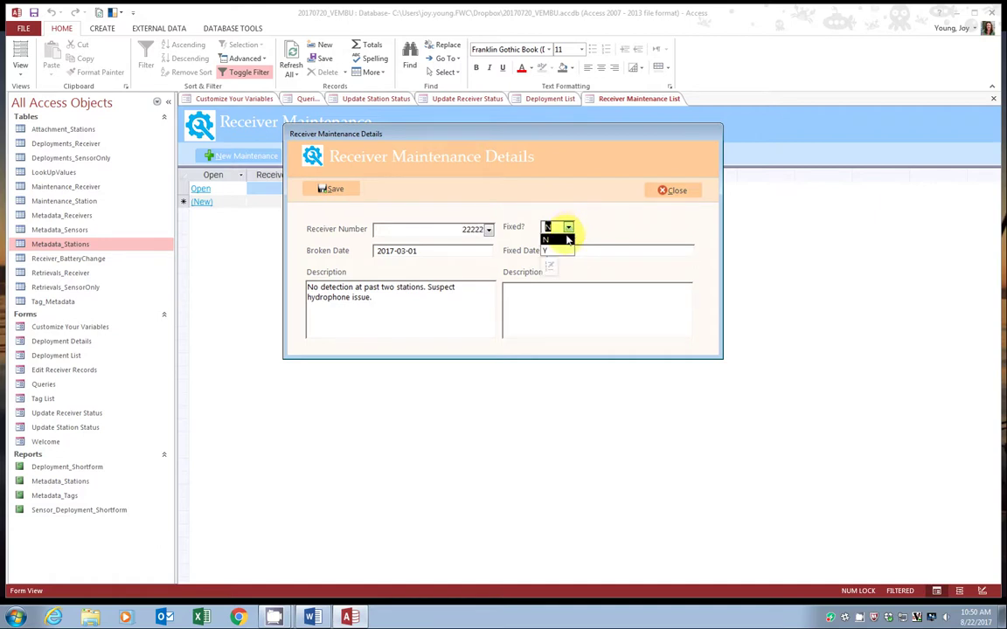
click(564, 250)
click(575, 251)
text(2017-03-01)
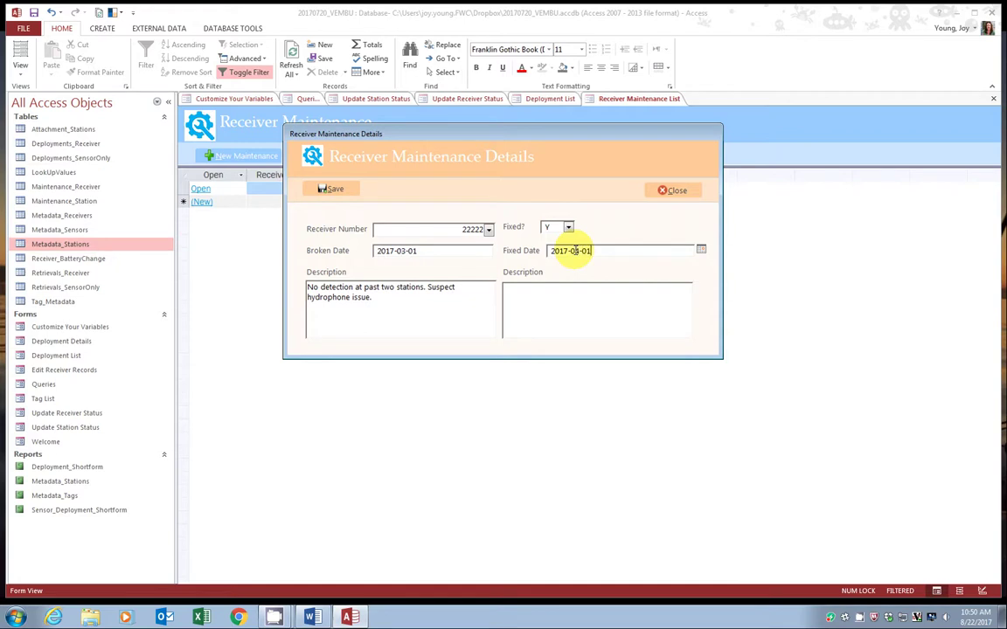
Step: Enter the repair description "Sent to Vemco. Changed hydrophone." and save the receiver's maintenance record
click(556, 298)
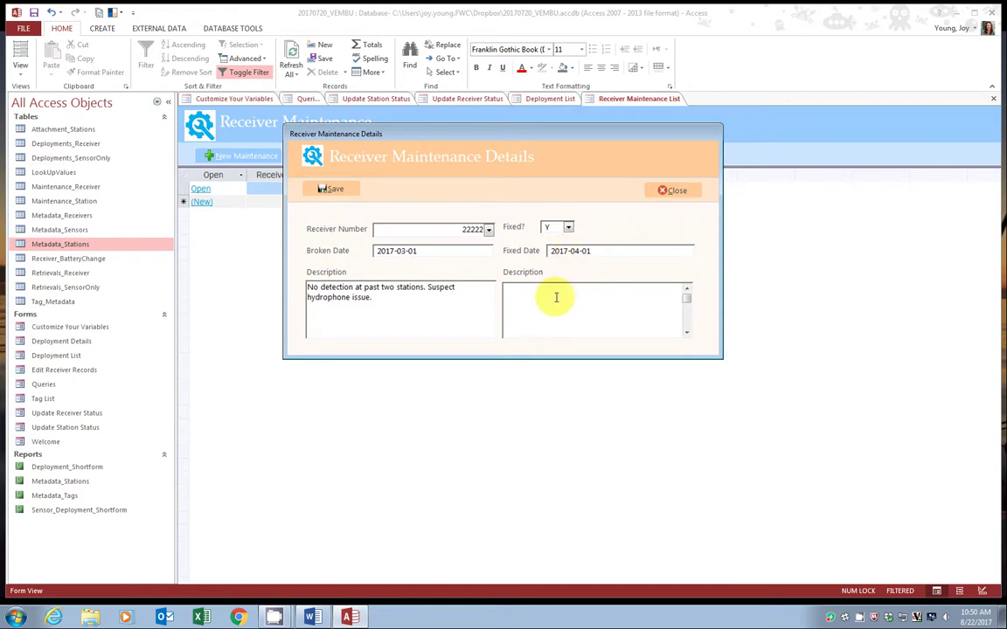
text(Changed)
key(BackSpace)
key(BackSpace)
key(BackSpace)
key(BackSpace)
key(BackSpace)
key(BackSpace)
key(BackSpace)
key(BackSpace)
text(Sent to Vemco. Changed hydrophon)
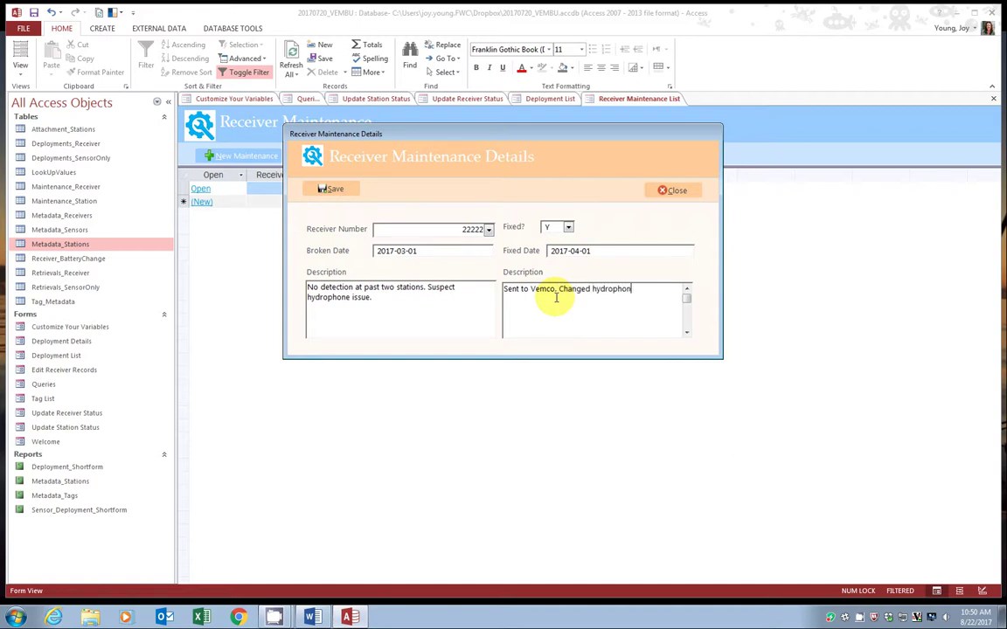
text(e.)
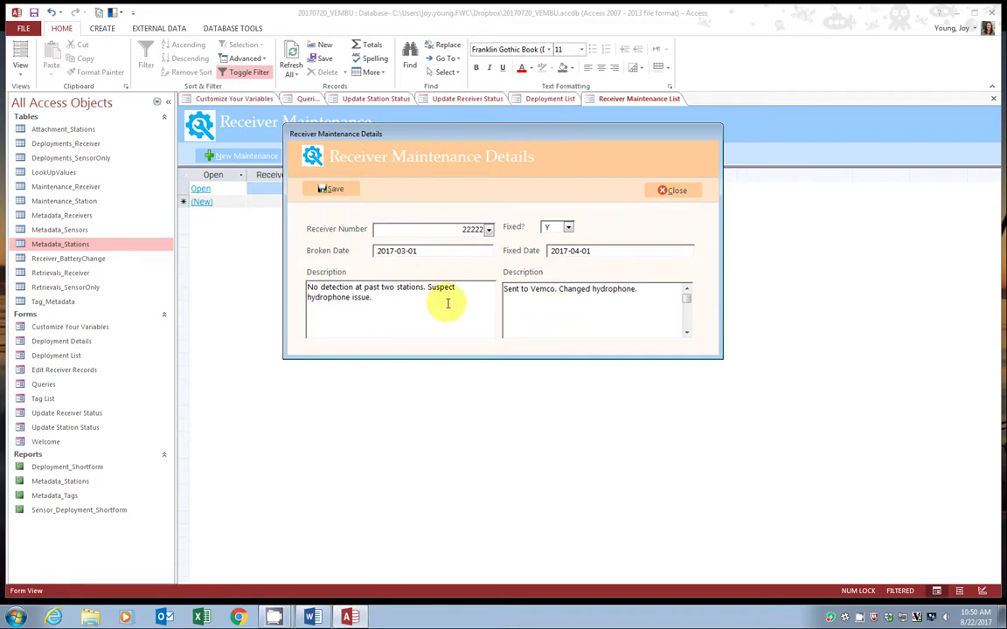
click(332, 189)
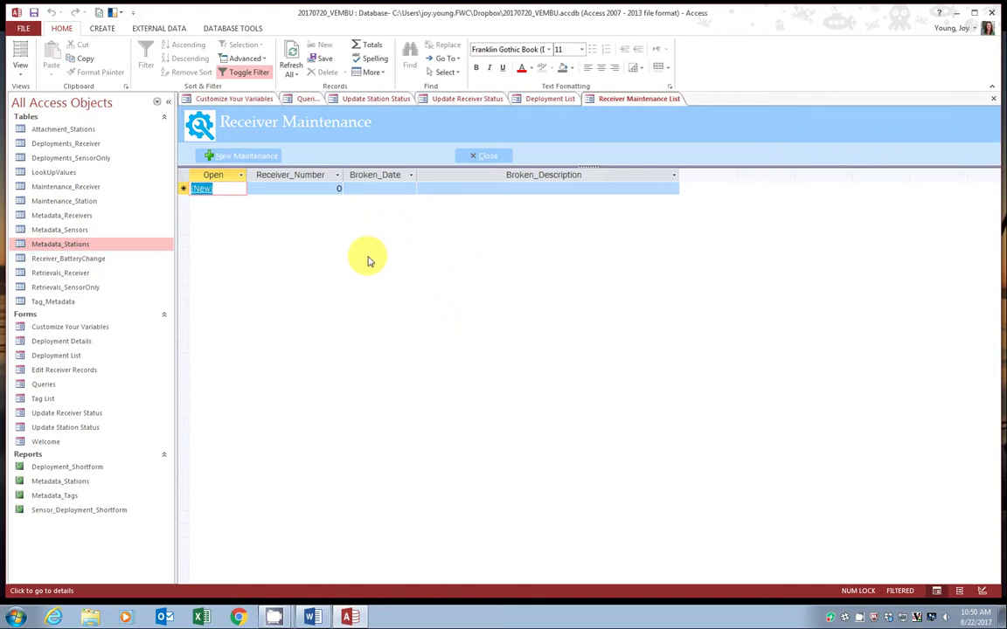
Step: Run the Maintenance Needed Receivers query again to check whether receiver 22222 is still outstanding, and close its results
click(305, 101)
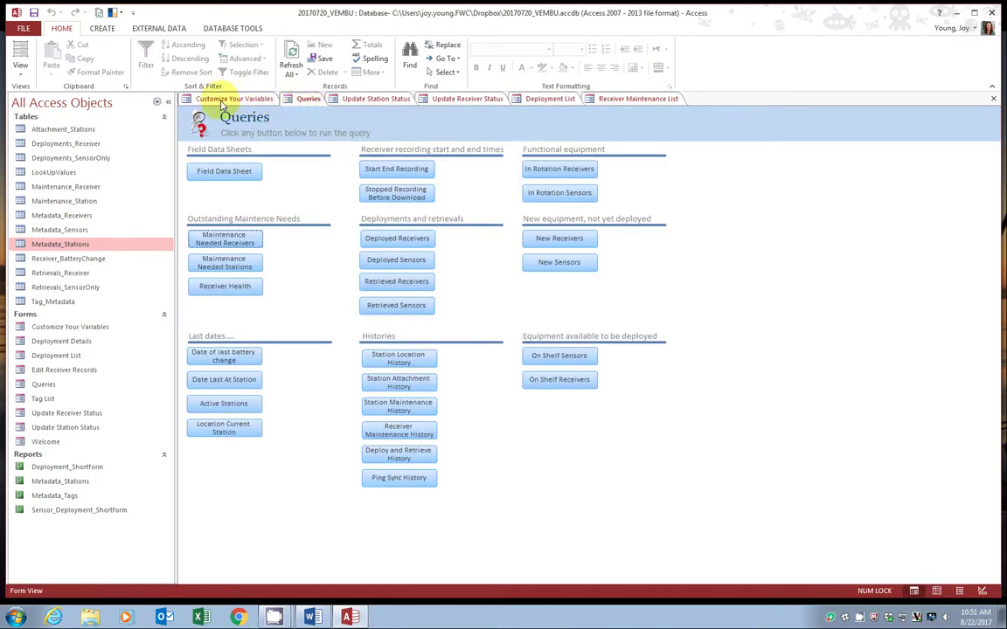
click(242, 243)
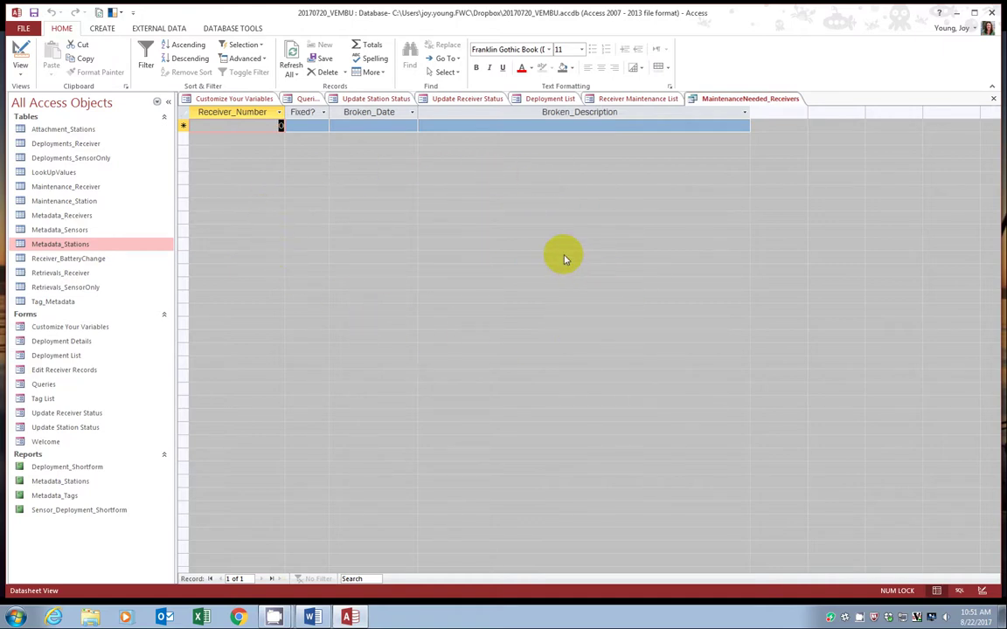
right_click(719, 103)
click(749, 121)
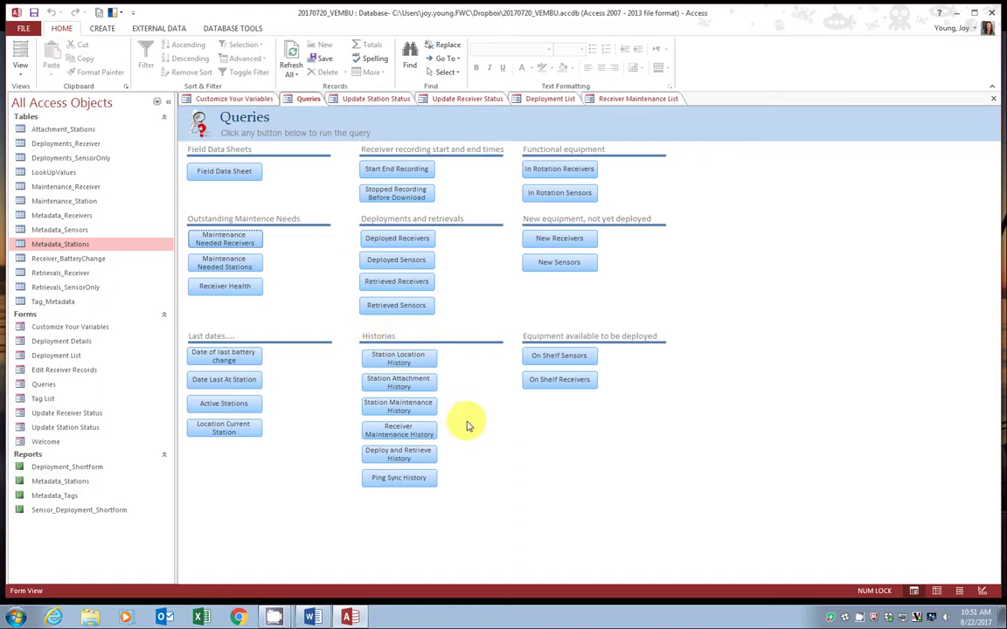
Step: Review the receiver repair records with the Receiver Maintenance History query, and close its results and the Receiver Maintenance List
click(415, 432)
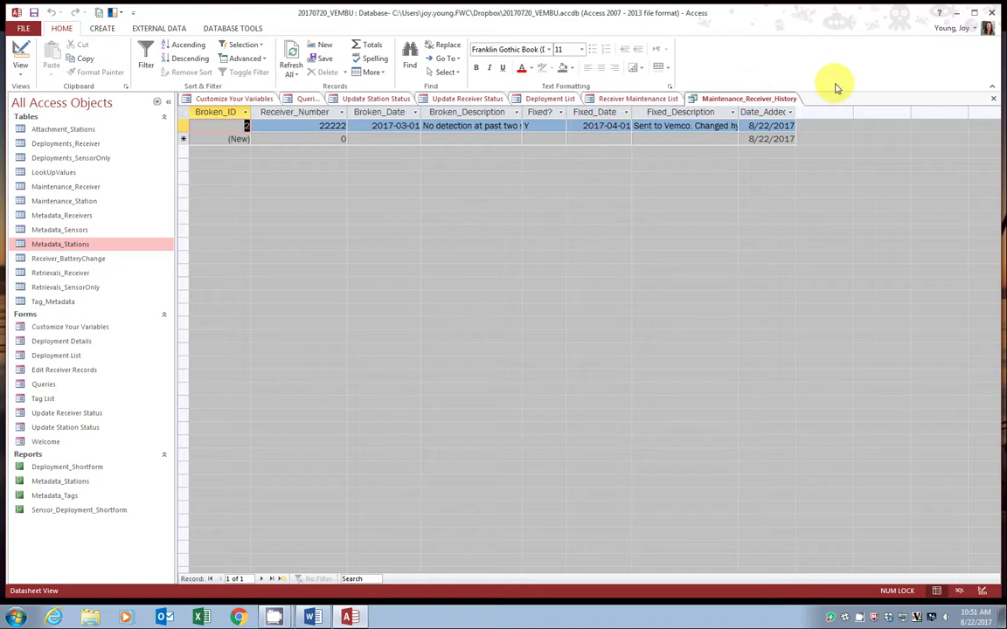
right_click(749, 99)
click(773, 119)
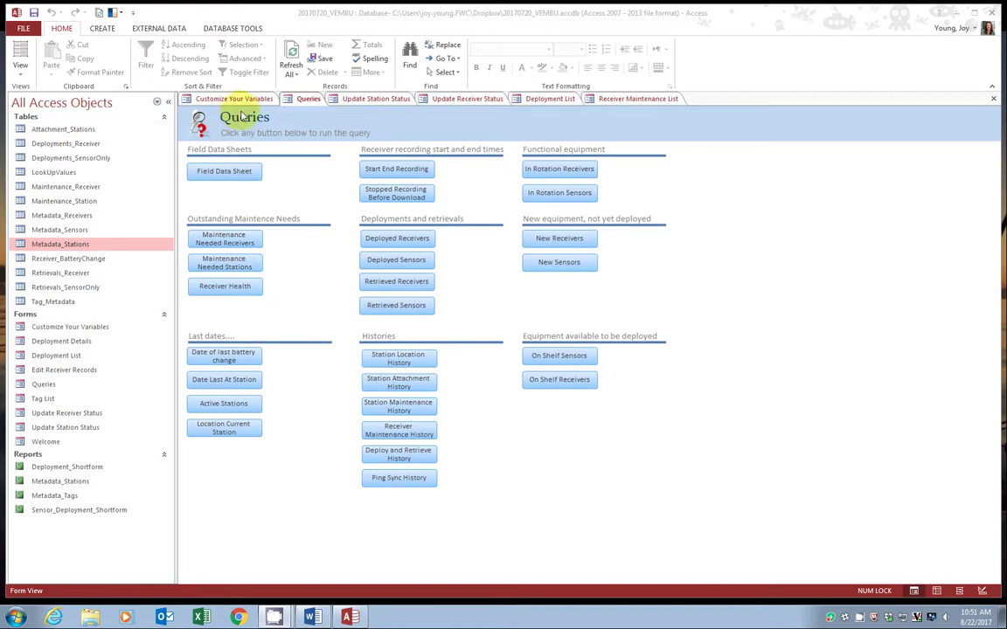
click(618, 101)
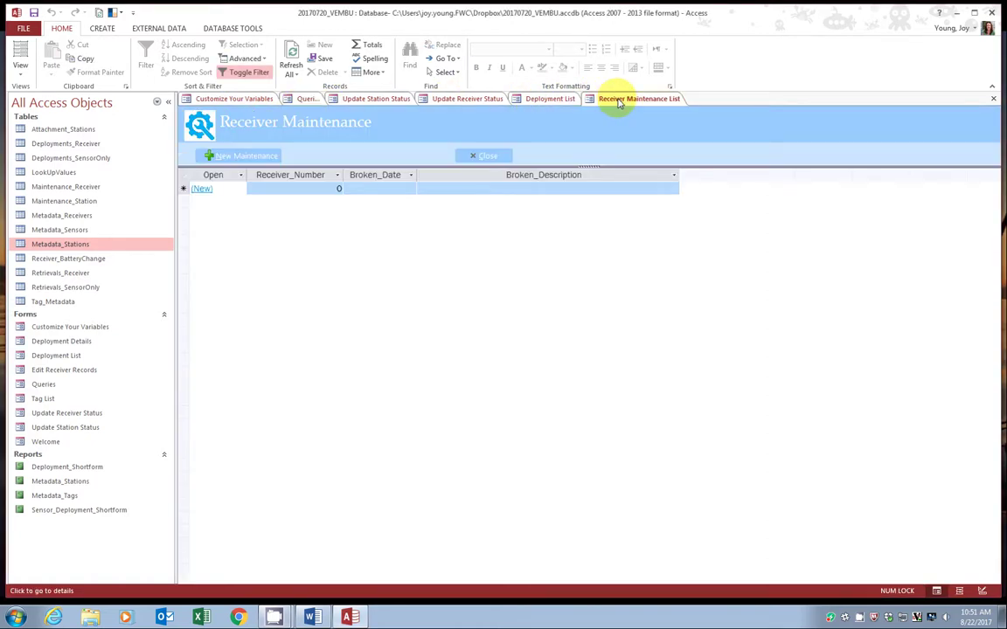
click(487, 156)
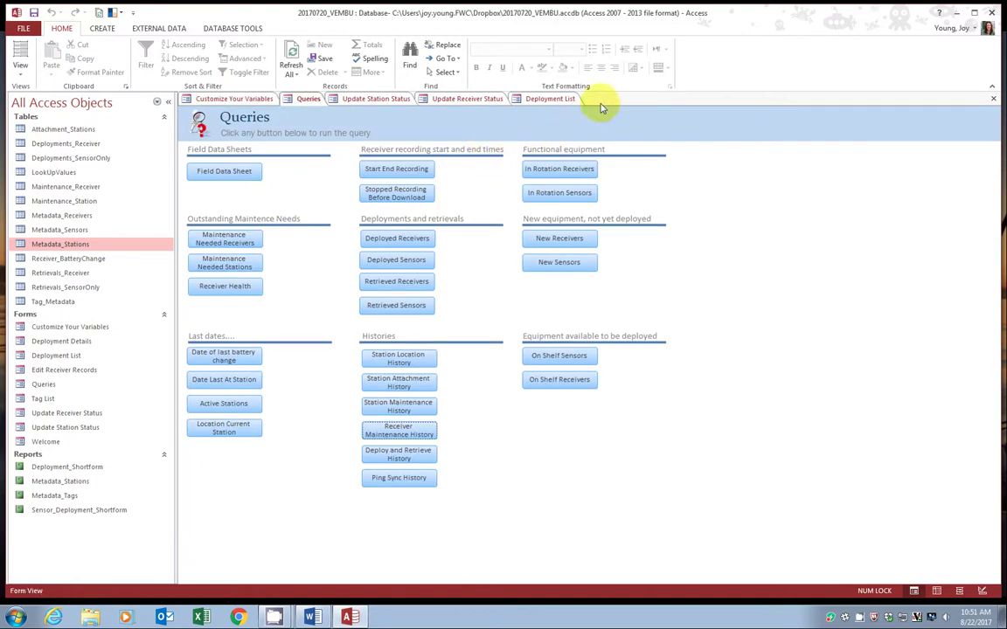
Step: Start a new station maintenance record from the Update Station Status form
click(365, 103)
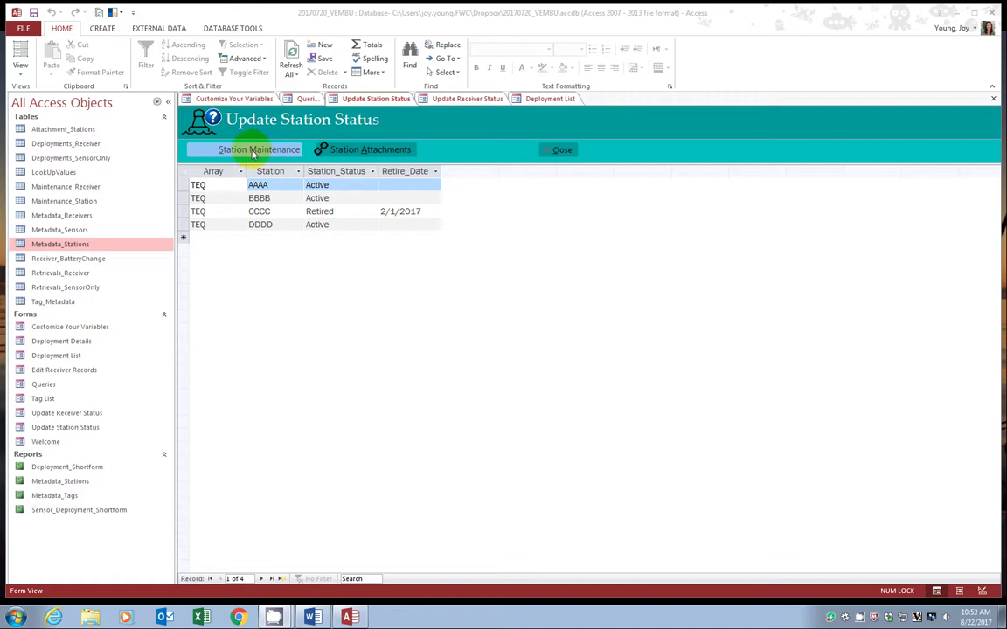
click(252, 151)
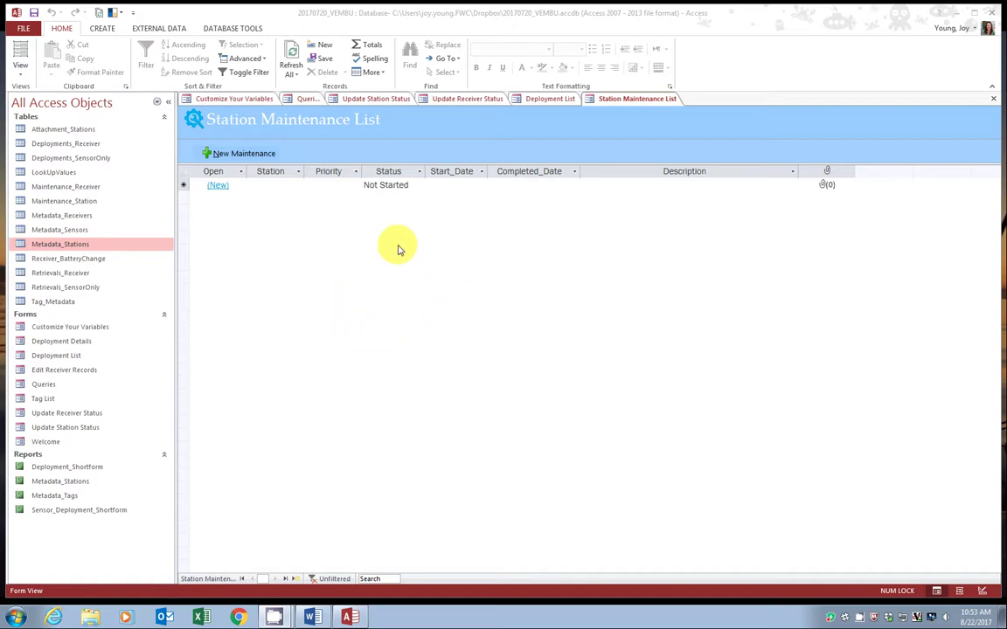
click(259, 154)
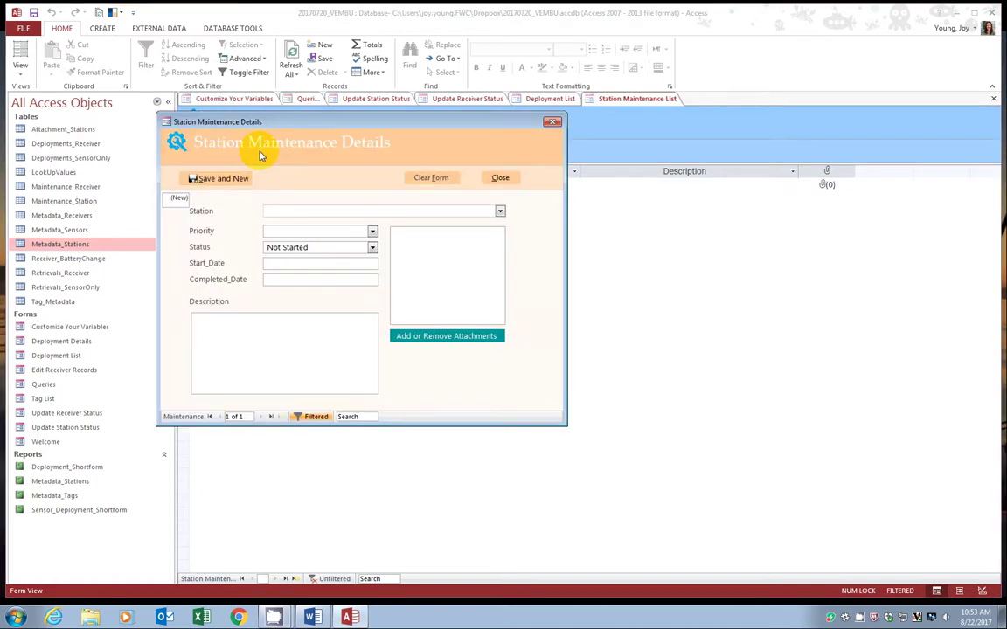